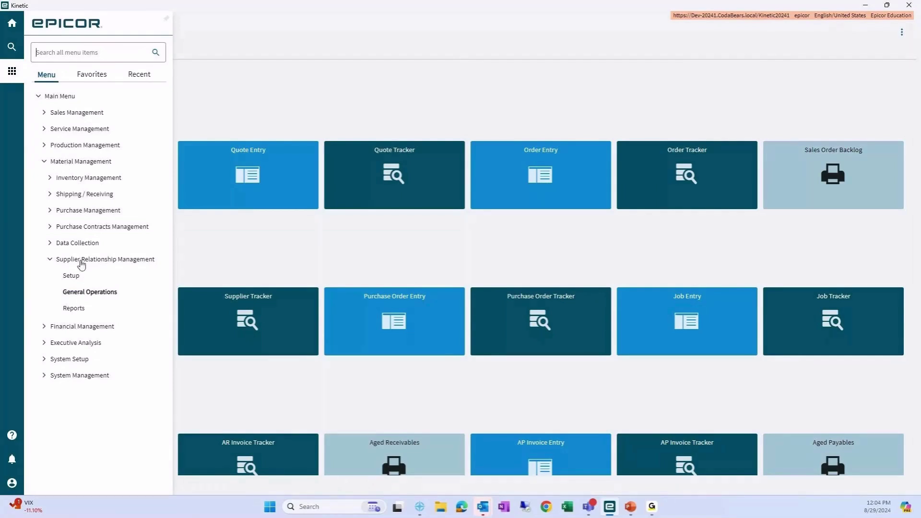
# Step: Open the Buyer Workbench from the Supplier Relationship Management general operations and maximize its window
pyautogui.click(86, 293)
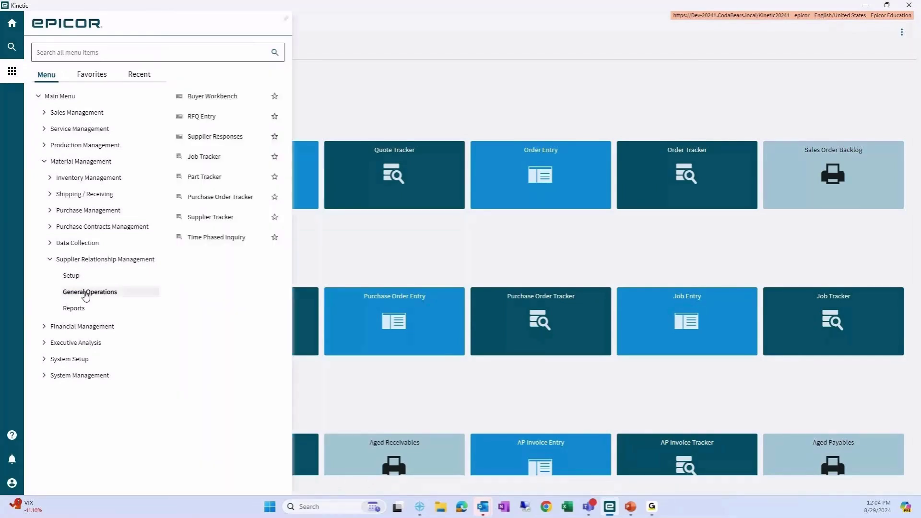
pyautogui.click(205, 98)
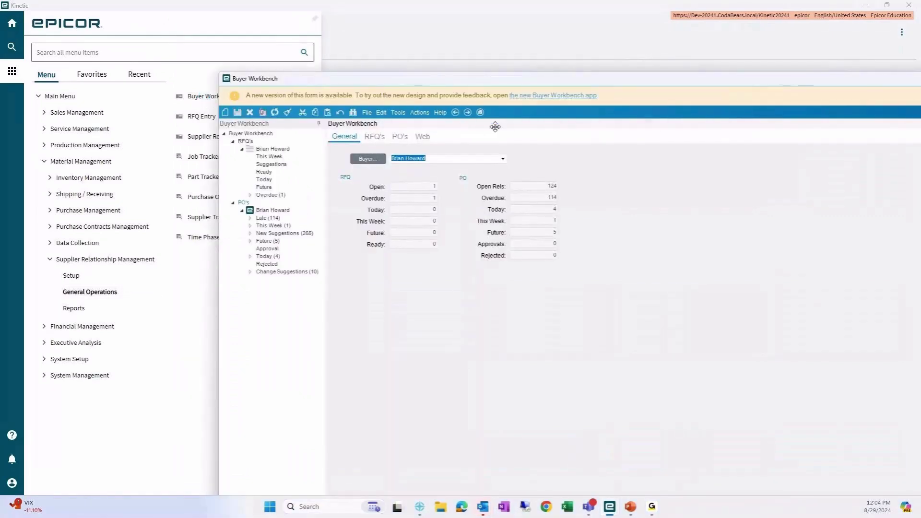
pyautogui.doubleClick(564, 84)
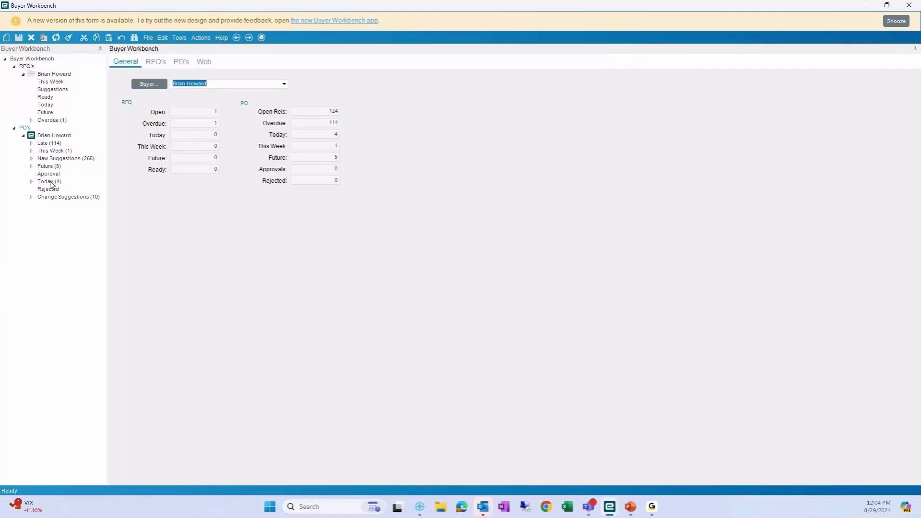
# Step: Find PO 4211 among the buyer's late purchase orders and open it in Purchase Order Entry
pyautogui.click(32, 143)
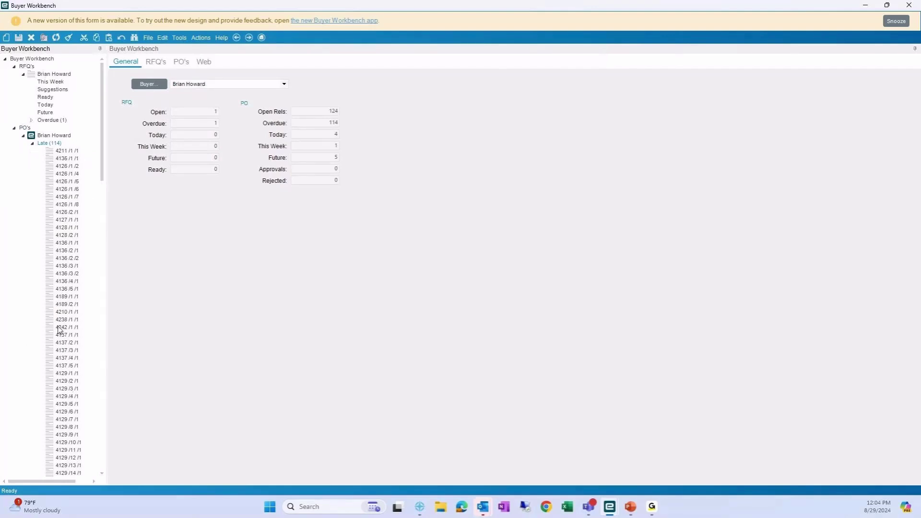
pyautogui.click(67, 150)
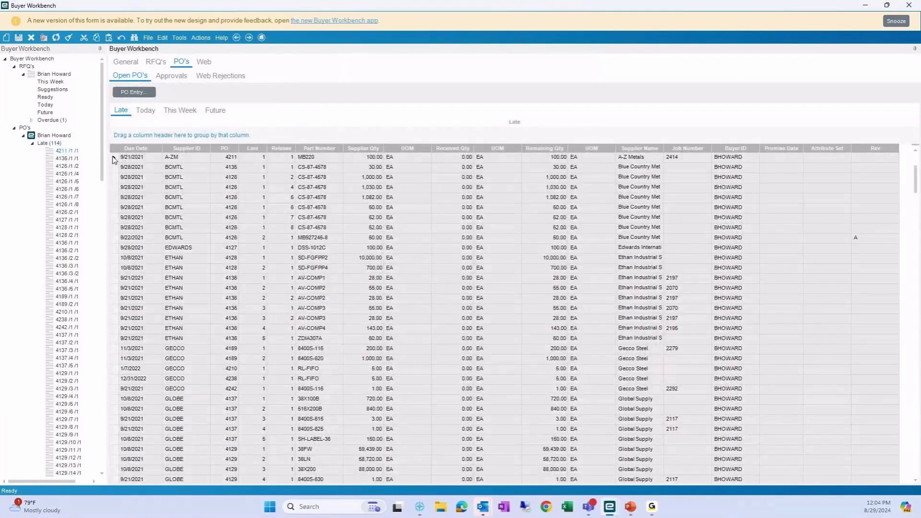
pyautogui.click(114, 160)
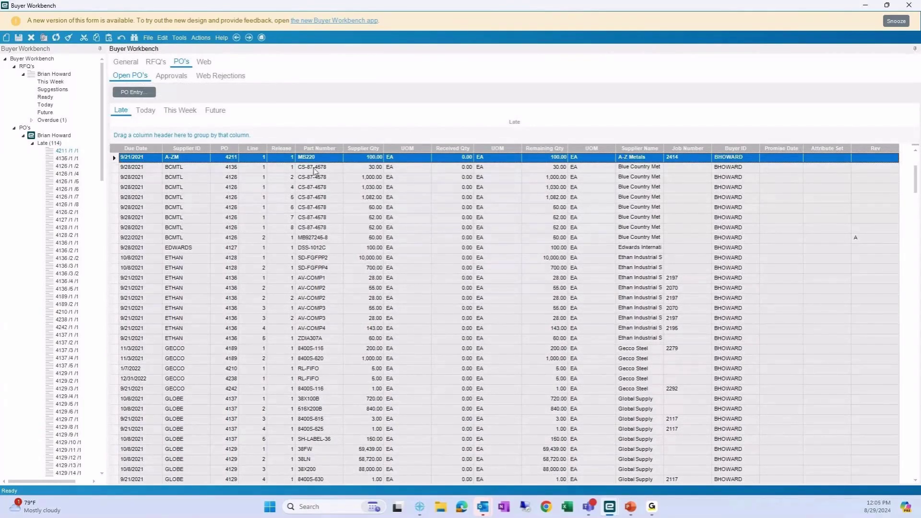
pyautogui.click(137, 92)
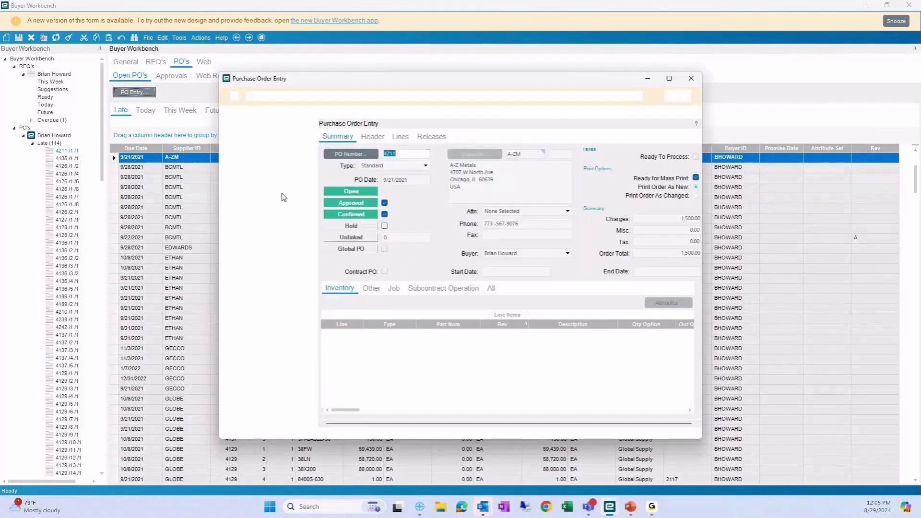
# Step: Unapprove PO 4211, set Our Qty to 150 on the MB220 line, and save the order
pyautogui.click(385, 203)
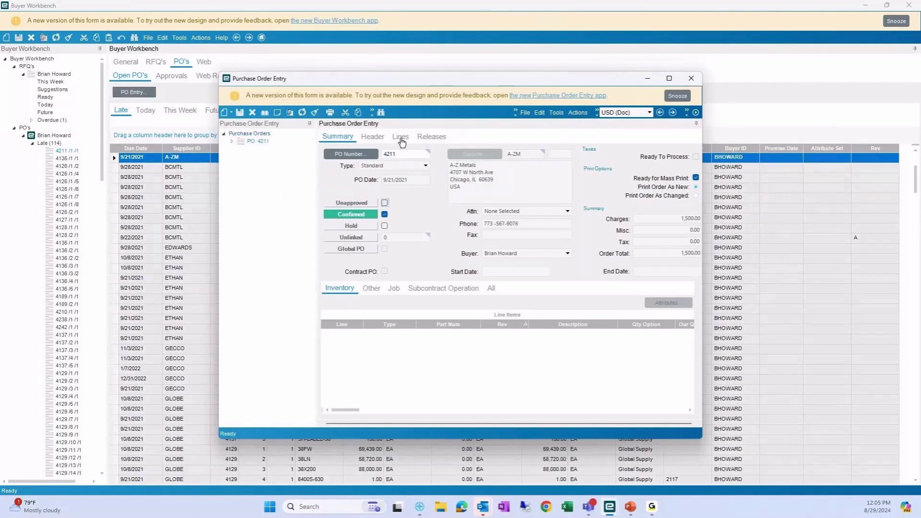
pyautogui.doubleClick(641, 250)
pyautogui.write('150')
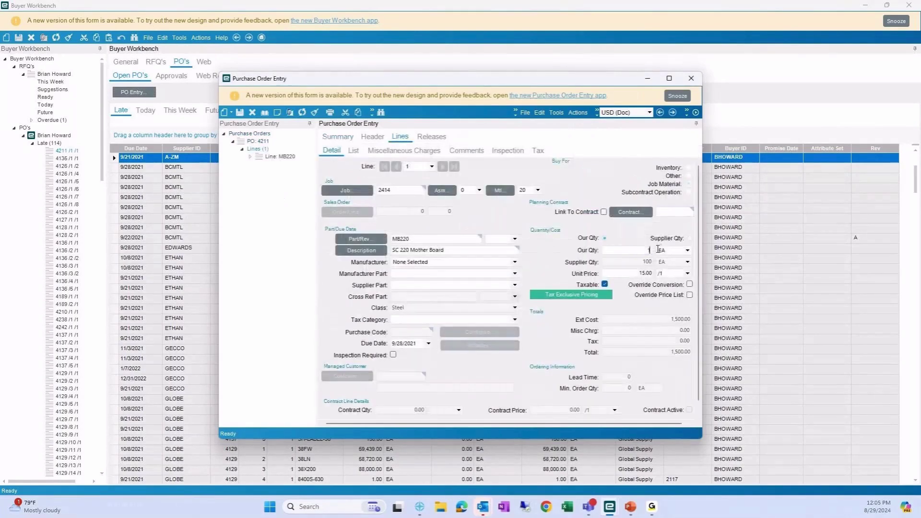
pyautogui.press('Tab')
pyautogui.click(240, 112)
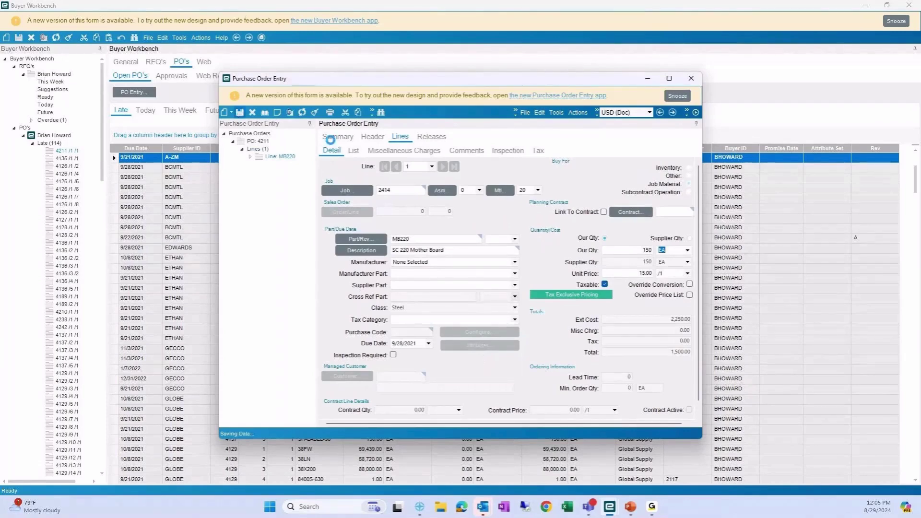
pyautogui.click(330, 137)
pyautogui.click(69, 47)
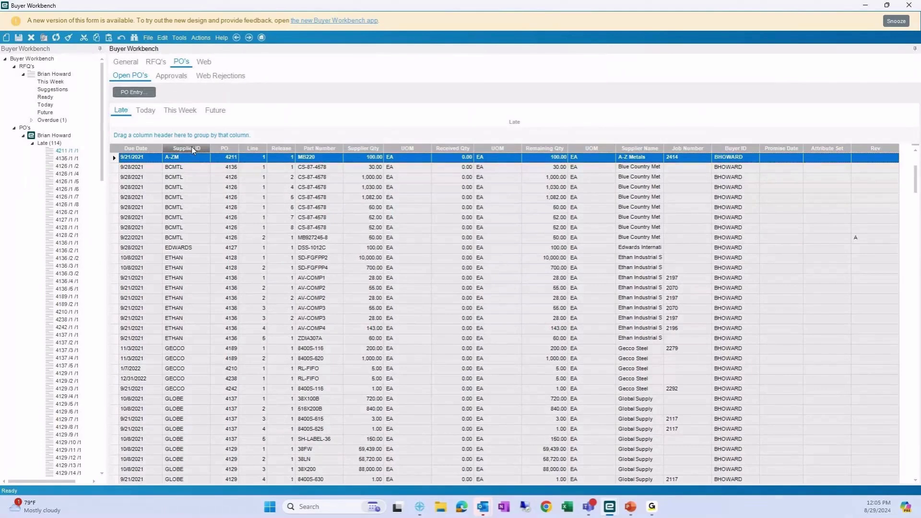
# Step: Group the late purchase orders by Supplier ID and examine the lines listed under supplier GLOBE
pyautogui.moveTo(192, 147); pyautogui.dragTo(190, 137)
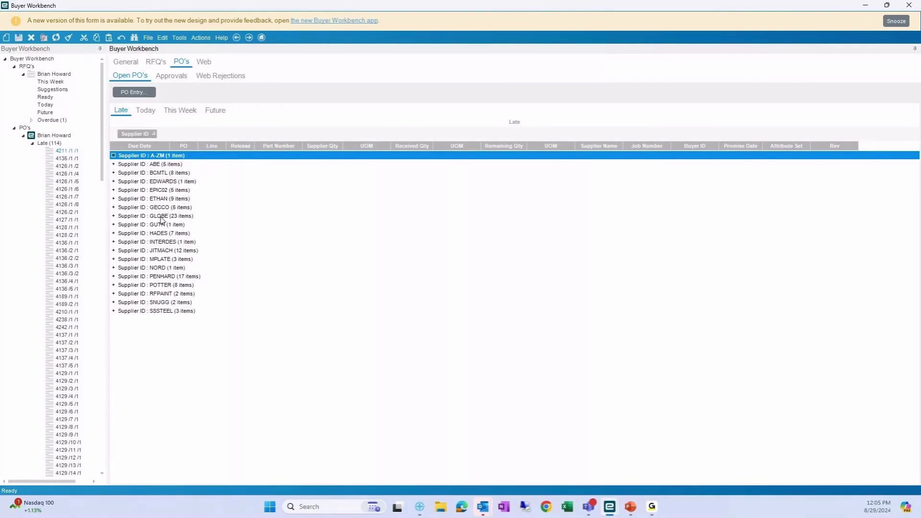
pyautogui.click(115, 216)
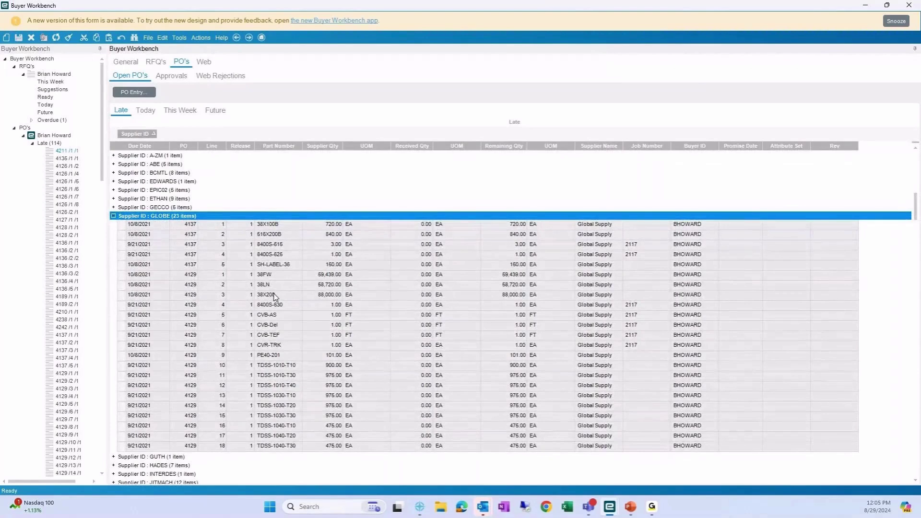
pyautogui.click(114, 208)
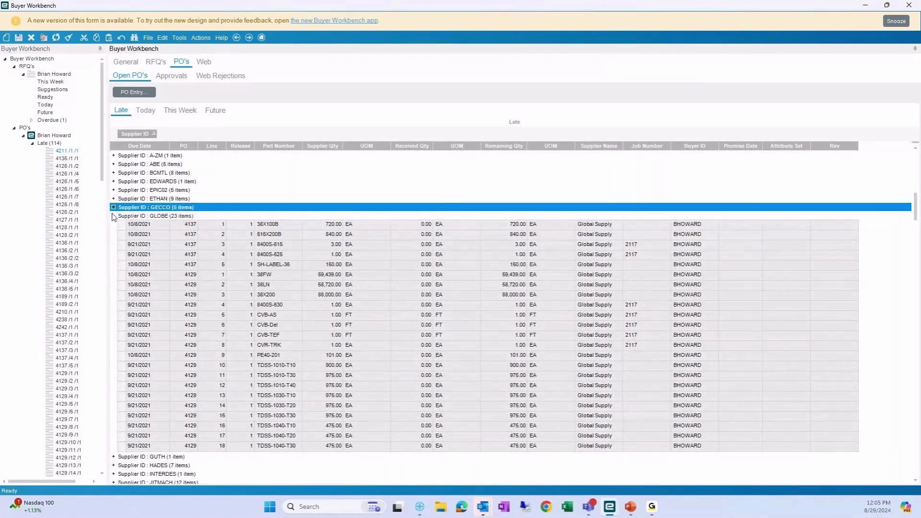
pyautogui.click(114, 216)
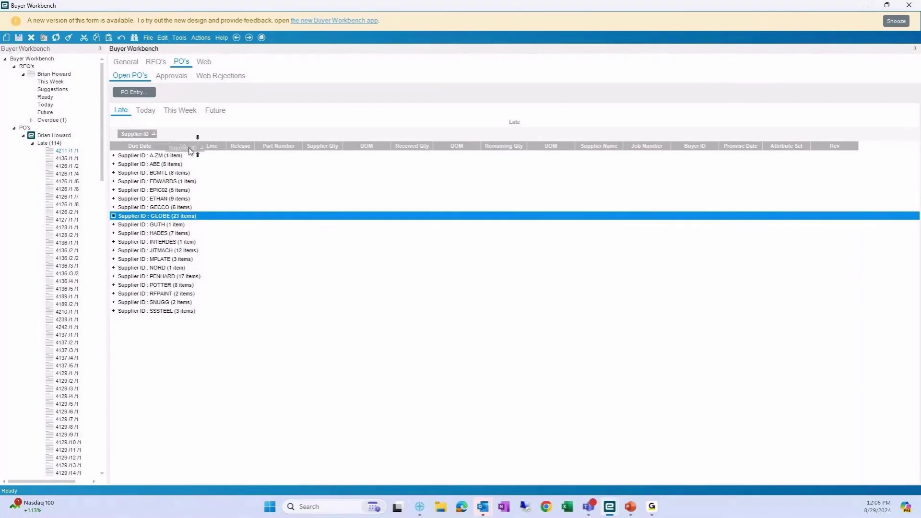
# Step: Replace the supplier grouping with grouping by Part Number and examine the late releases for part CS-87-4578
pyautogui.moveTo(189, 147); pyautogui.dragTo(190, 148)
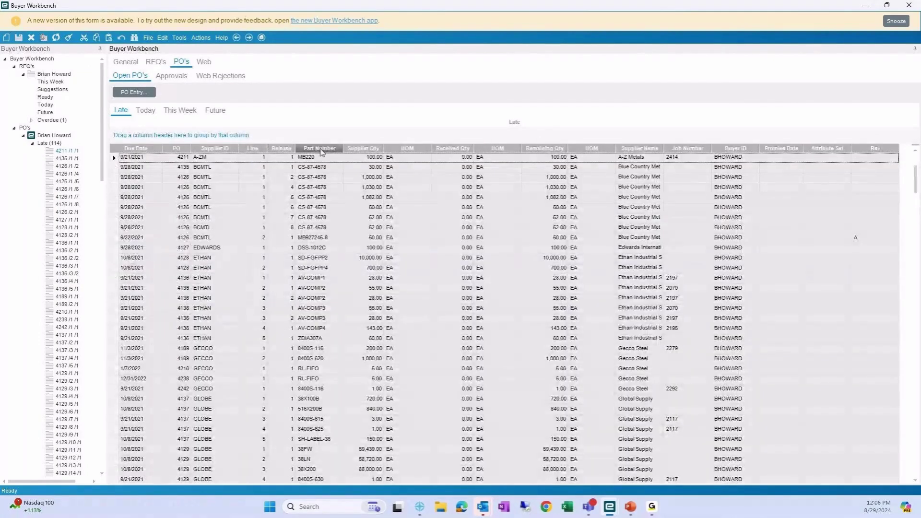
pyautogui.moveTo(319, 147); pyautogui.dragTo(304, 135)
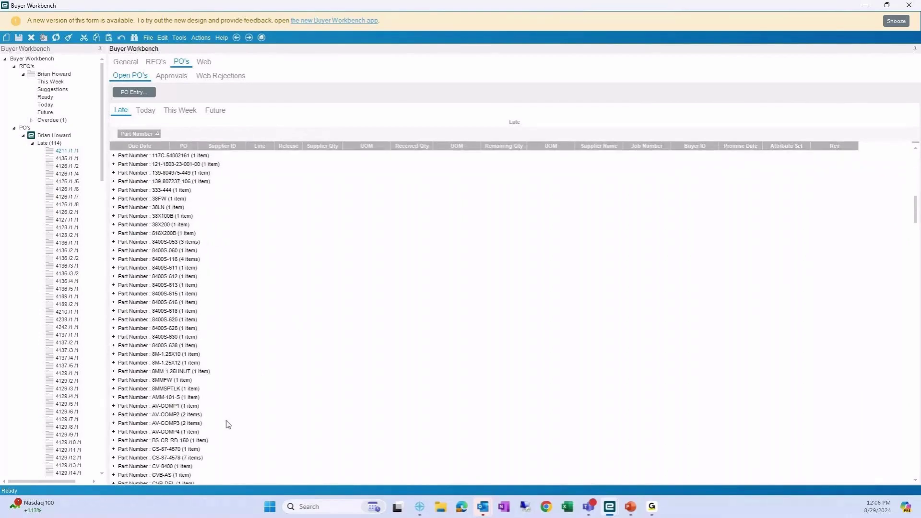
pyautogui.scroll(-2, 227, 424)
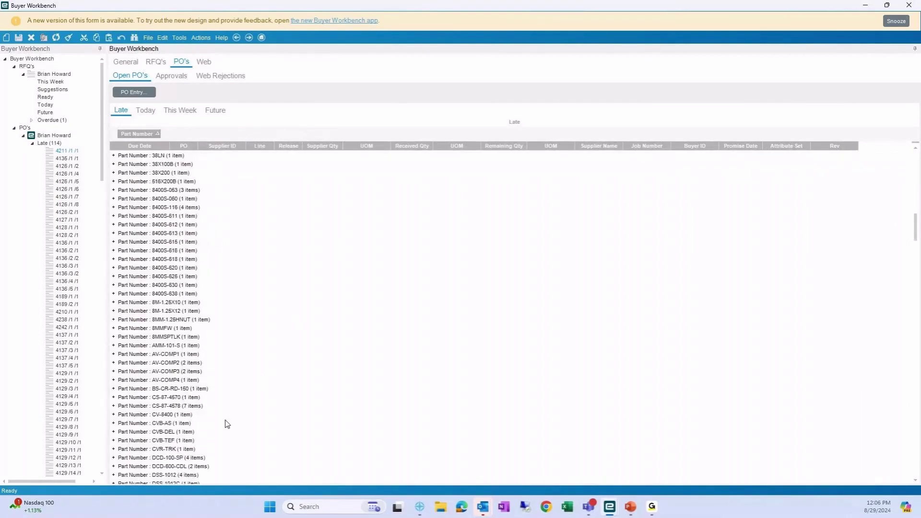
pyautogui.click(114, 406)
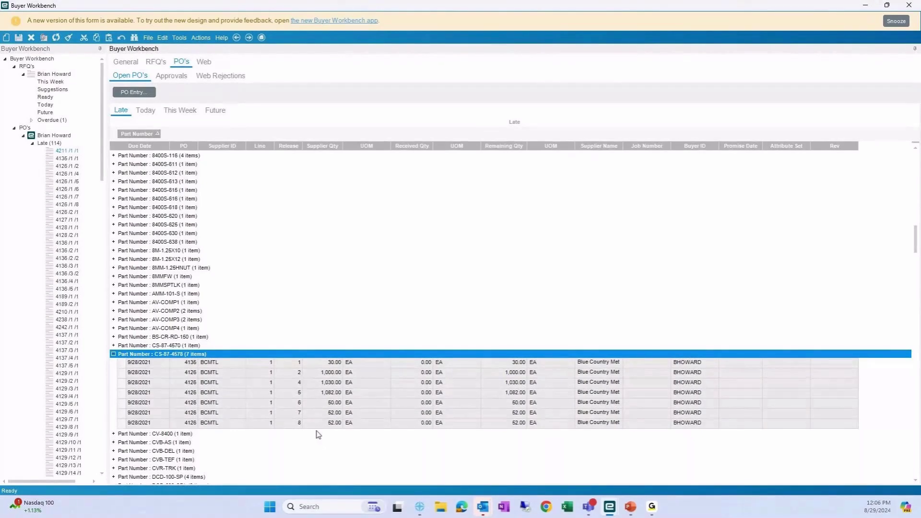
pyautogui.doubleClick(182, 353)
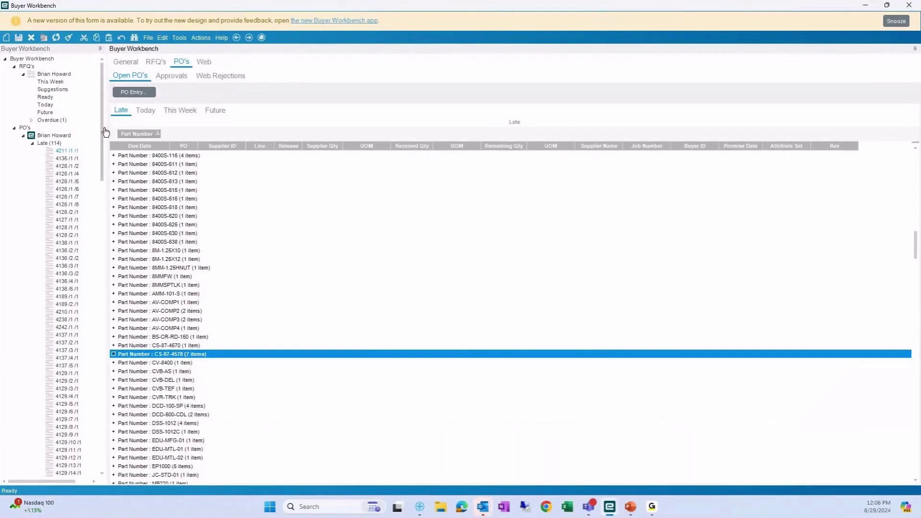
# Step: Review the open purchase order releases due today and those due this week
pyautogui.click(146, 111)
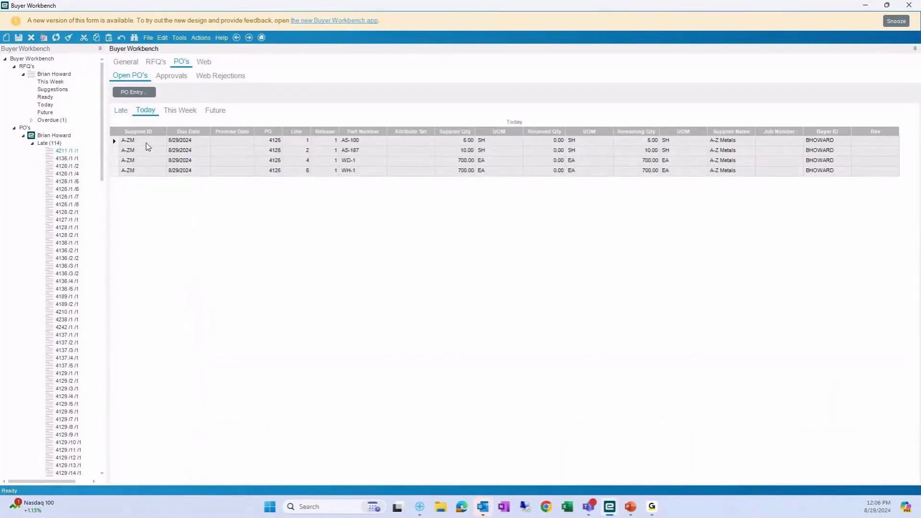
pyautogui.click(114, 141)
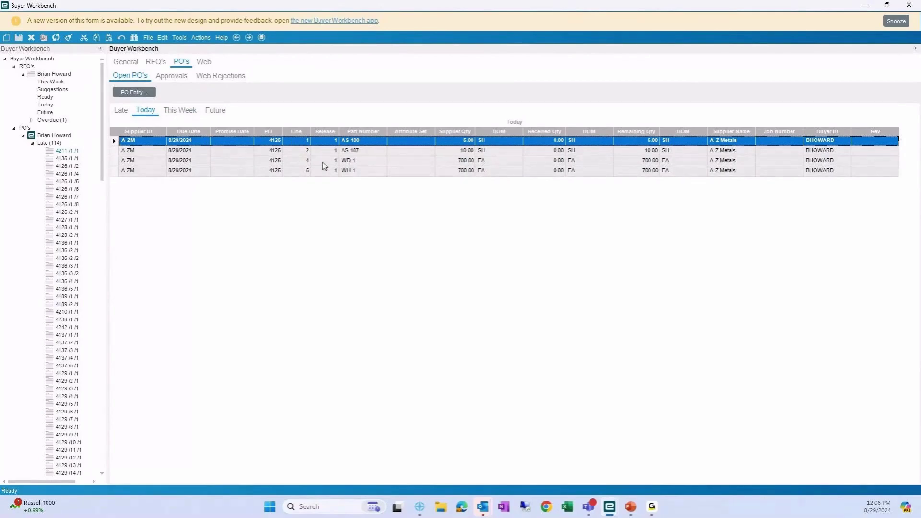
pyautogui.click(187, 112)
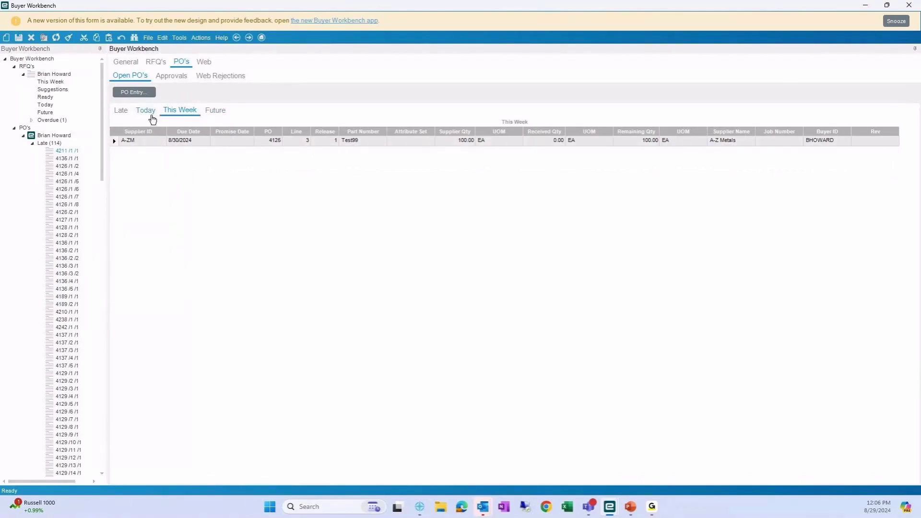
pyautogui.click(120, 143)
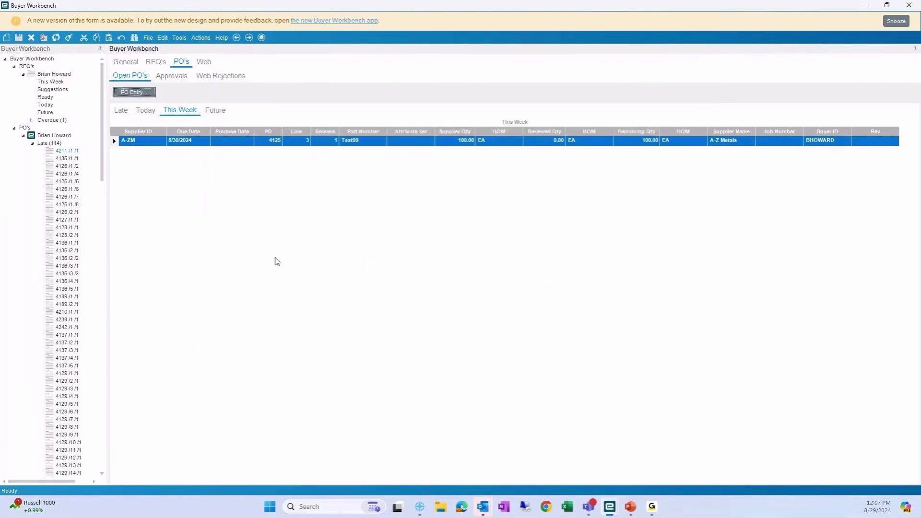
# Step: Return to the late purchase orders and remove the Part Number grouping, putting that column back in the grid
pyautogui.click(63, 176)
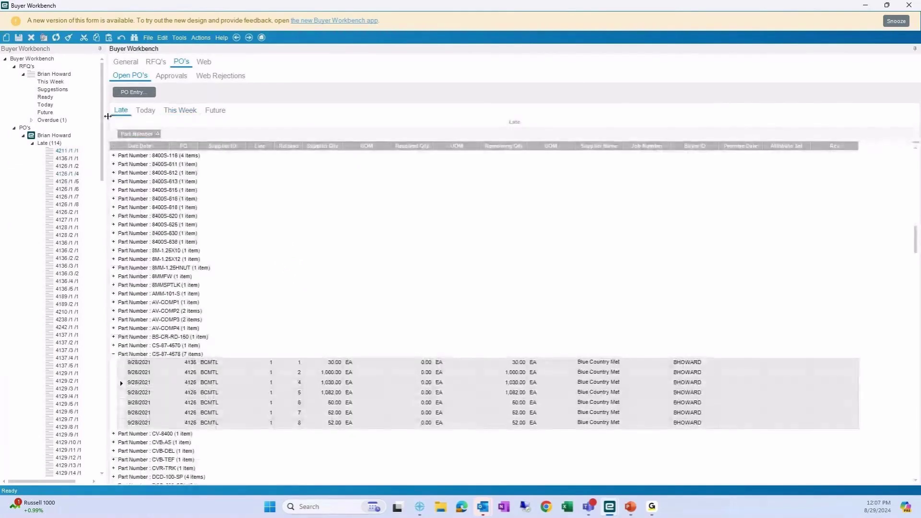
pyautogui.click(132, 93)
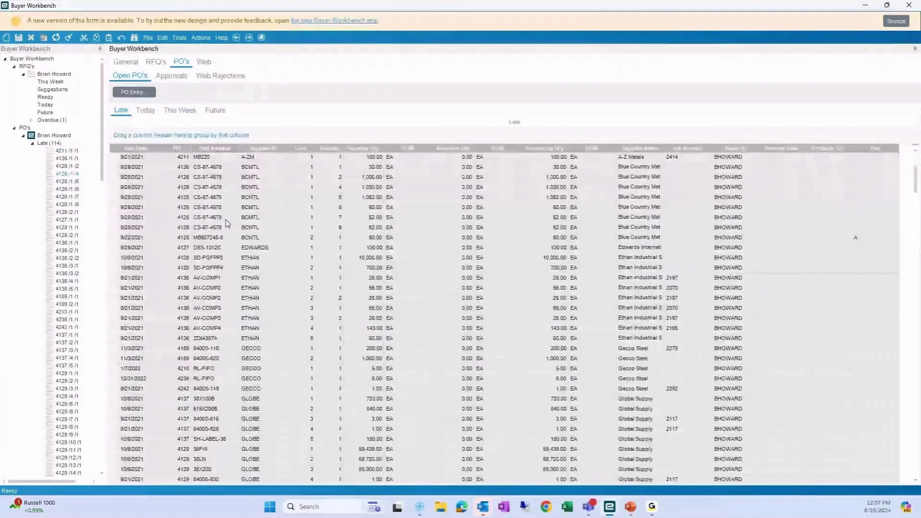
pyautogui.click(227, 227)
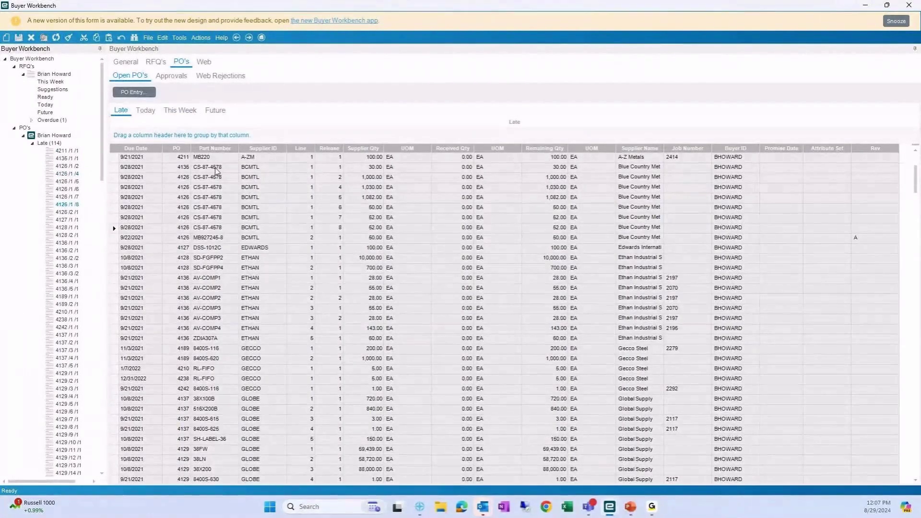
# Step: Open part CS-87-4578 from PO 4135 in Part Advisor, check its production history, and close the advisor
pyautogui.rightClick(216, 171)
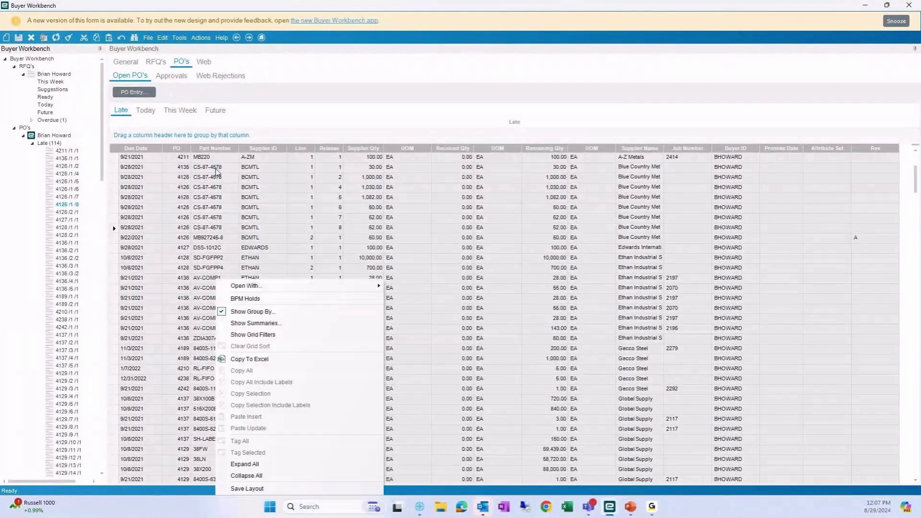
pyautogui.click(231, 169)
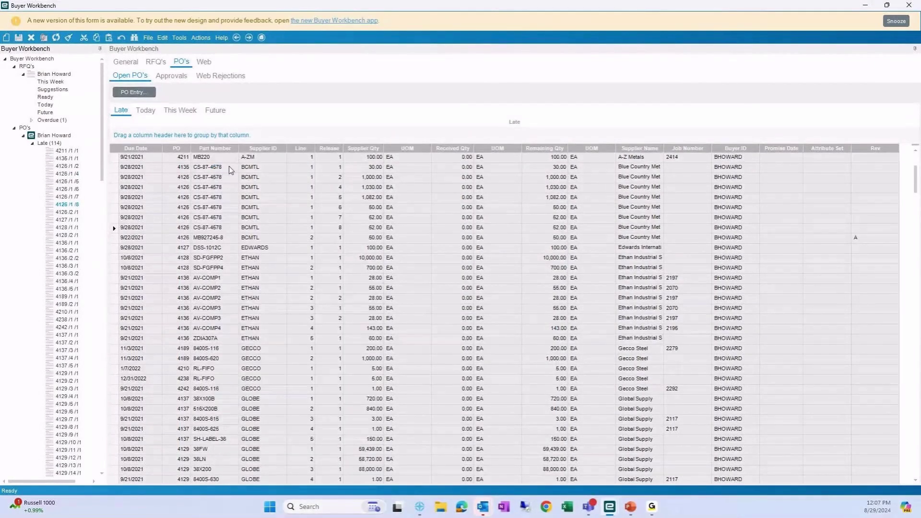
pyautogui.rightClick(229, 169)
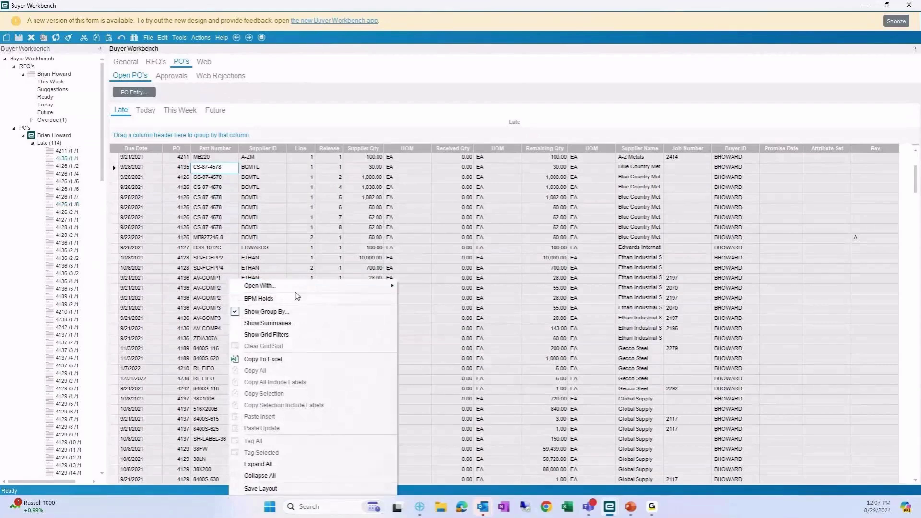
pyautogui.moveTo(336, 285)
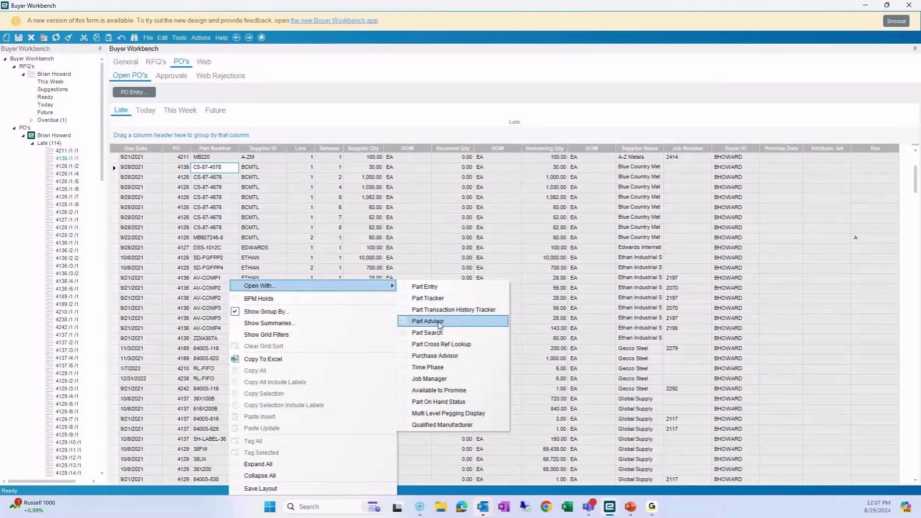
pyautogui.click(439, 325)
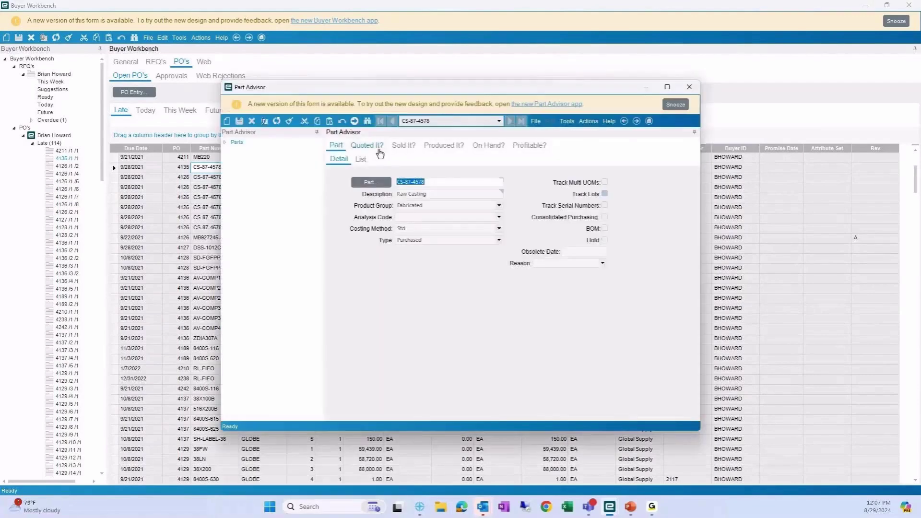
pyautogui.click(436, 150)
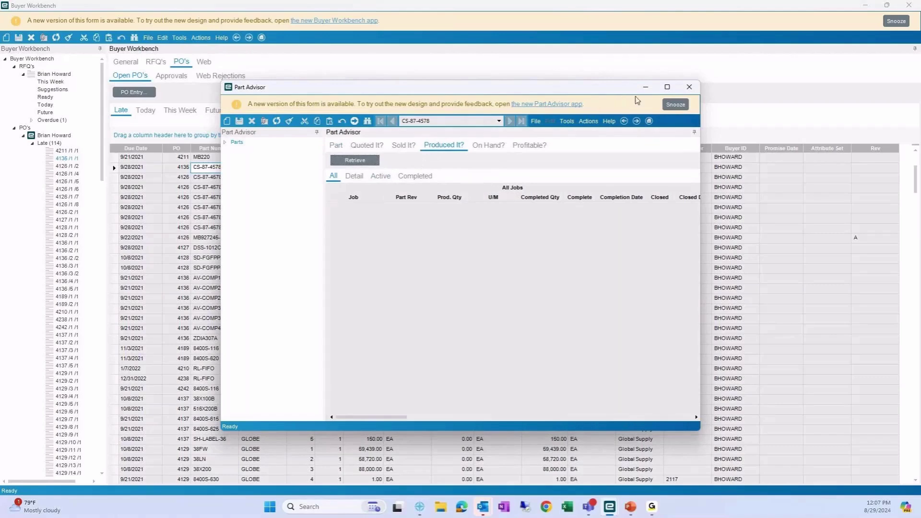
pyautogui.click(689, 87)
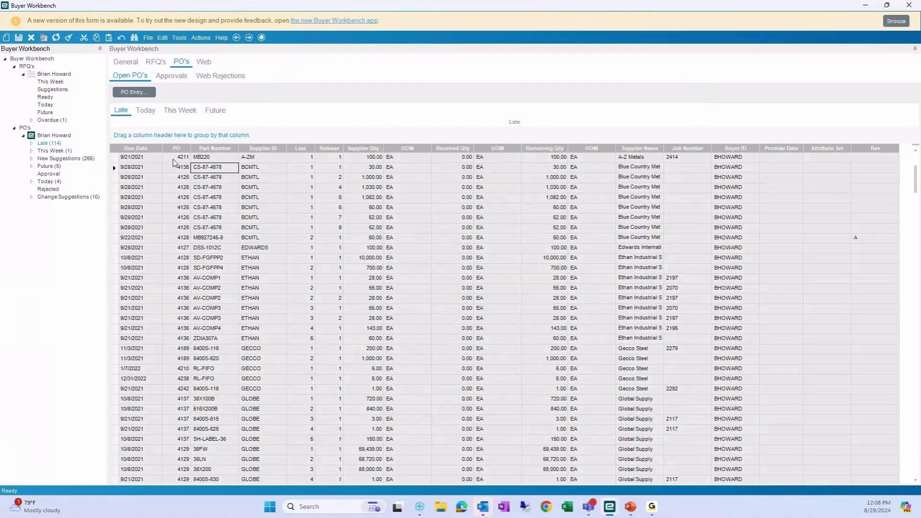
# Step: Open the new purchase suggestion for part 020-1223 and mark it as Buy
pyautogui.doubleClick(51, 159)
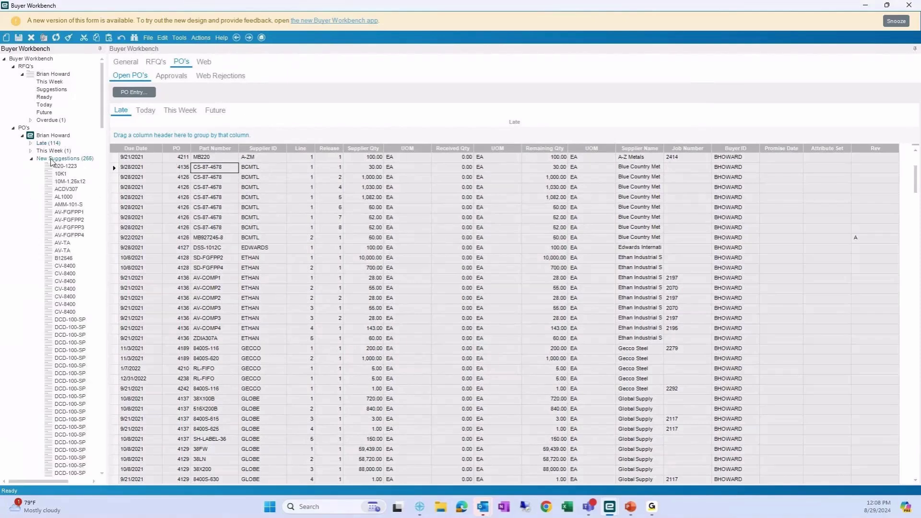
pyautogui.doubleClick(60, 167)
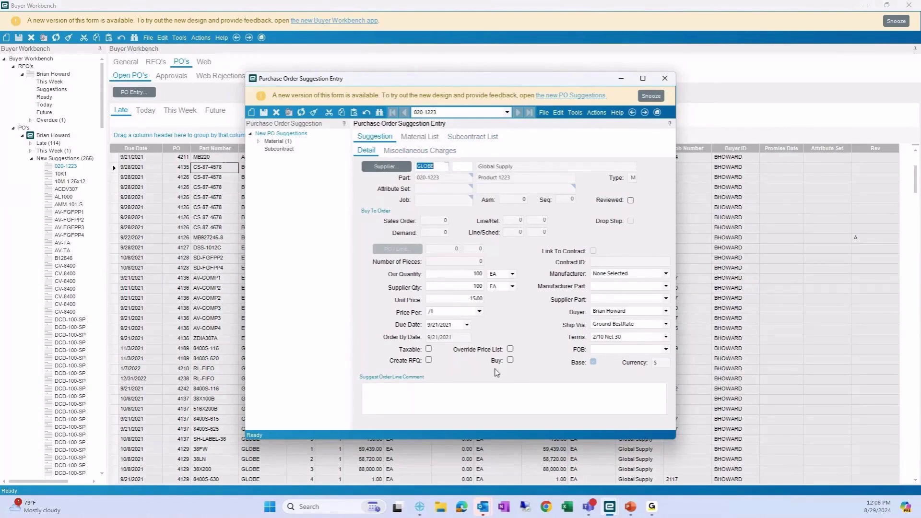
pyautogui.click(510, 360)
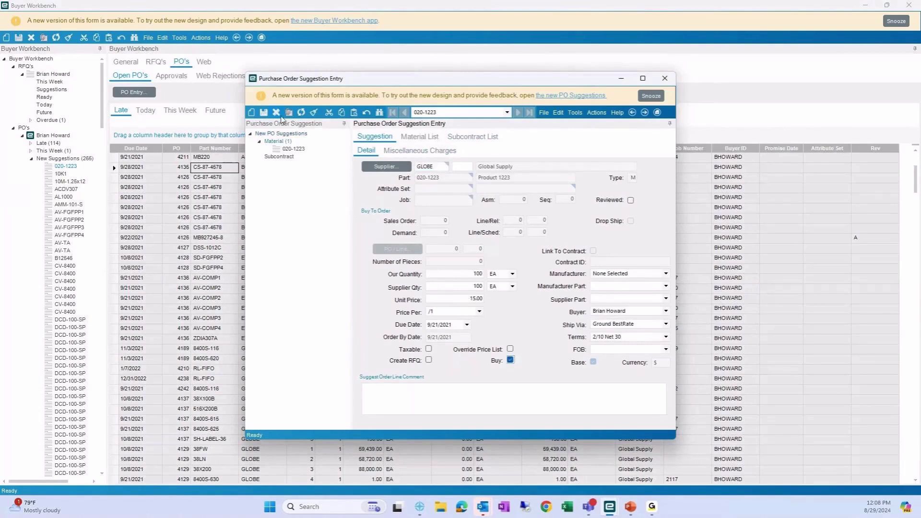
# Step: Generate purchase orders from the marked suggestions for the selected buyer, and close Purchase Order Suggestion Entry
pyautogui.click(597, 113)
pyautogui.click(617, 134)
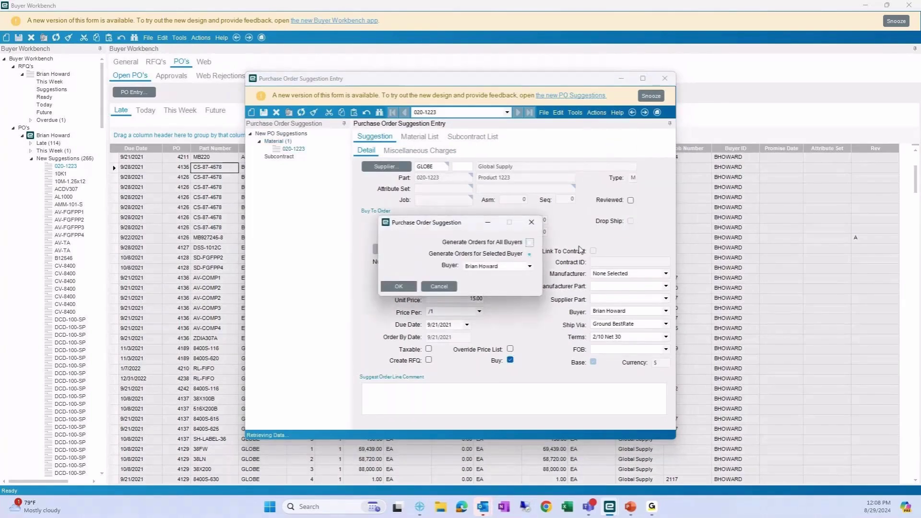
pyautogui.click(414, 287)
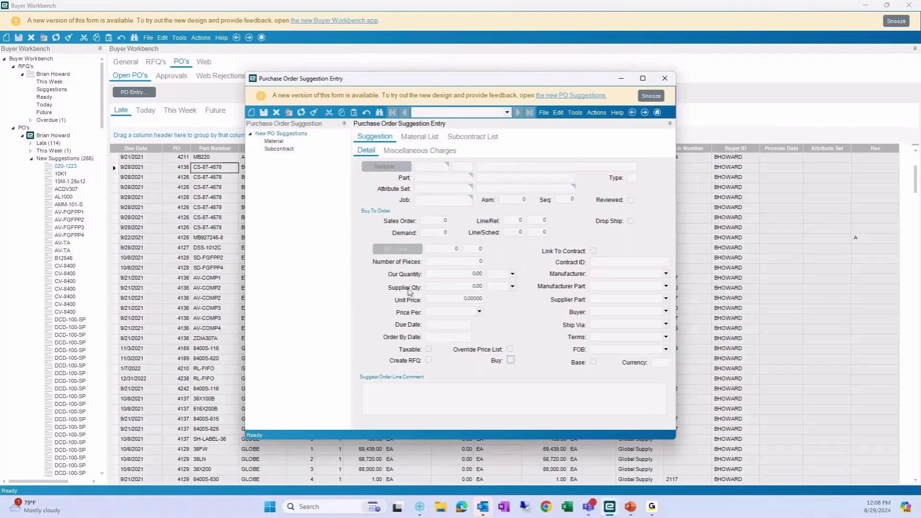
pyautogui.click(665, 78)
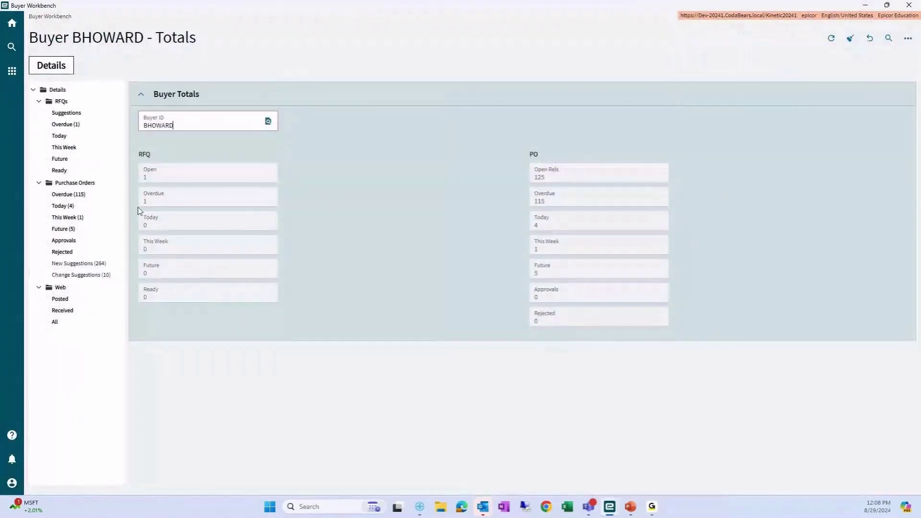
# Step: Look through the selectable buyer IDs without changing the buyer, and list the overdue purchase orders
pyautogui.click(269, 121)
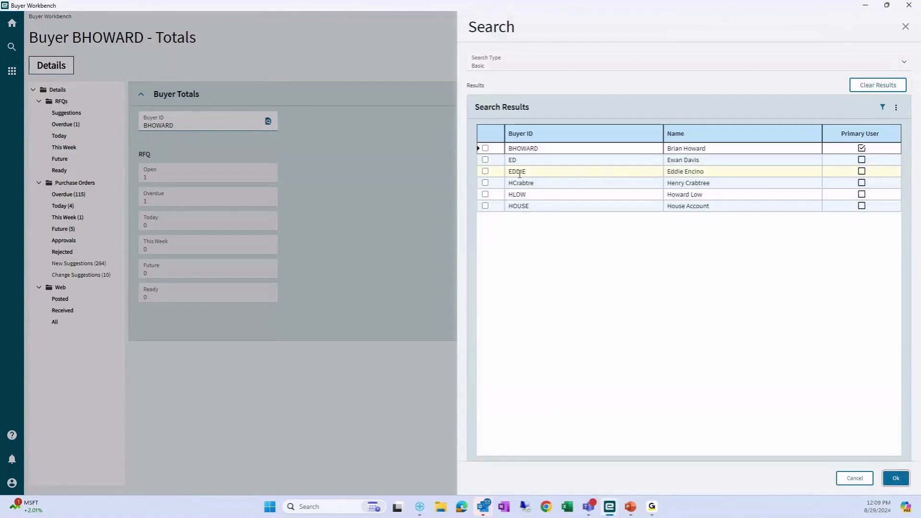
pyautogui.click(856, 477)
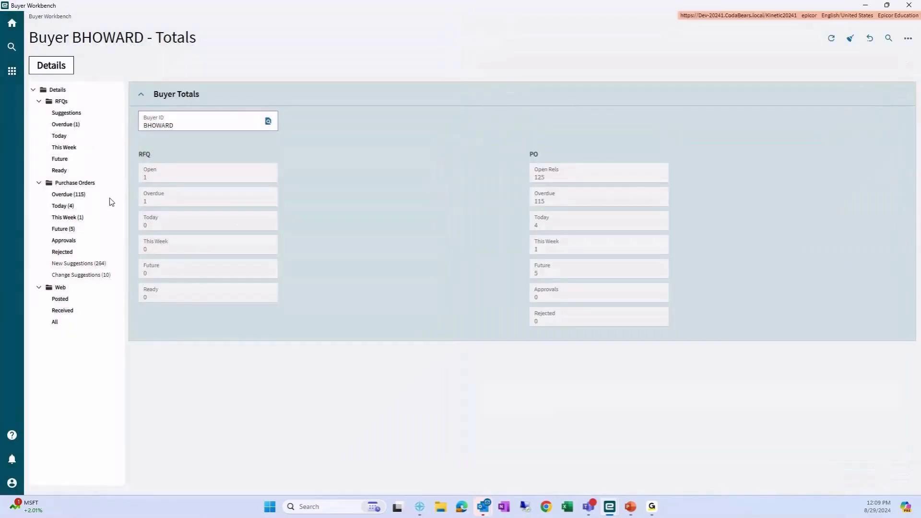
pyautogui.click(63, 196)
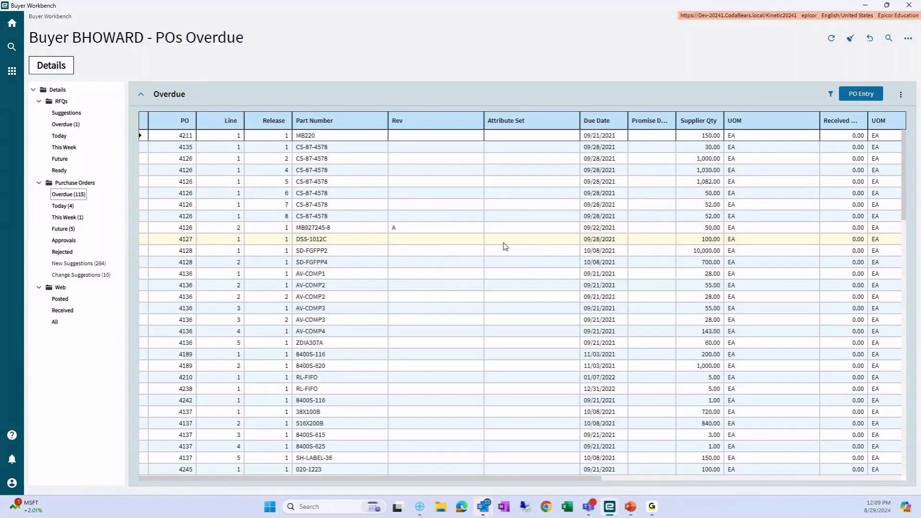
# Step: Open Purchase Order Entry from the overdue release 2 of part CS-87-4578, close it and return to the Buyer Workbench
pyautogui.click(144, 159)
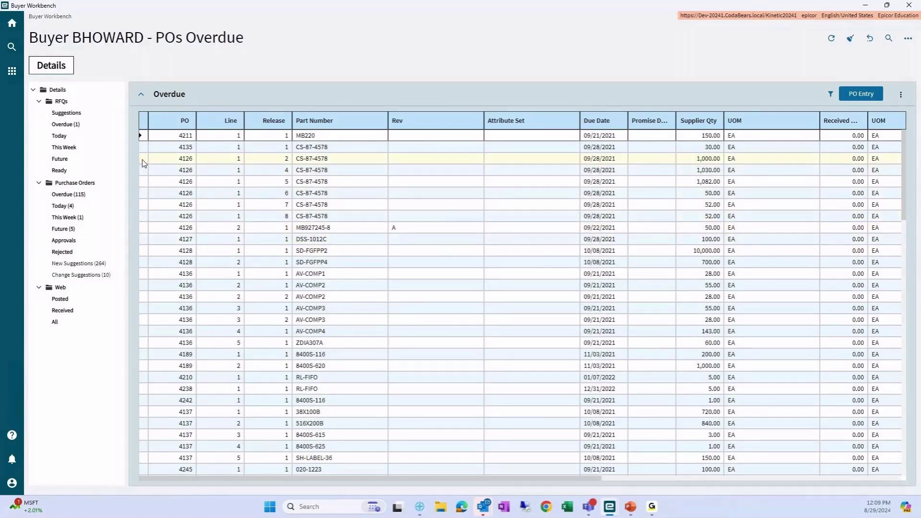
pyautogui.click(862, 95)
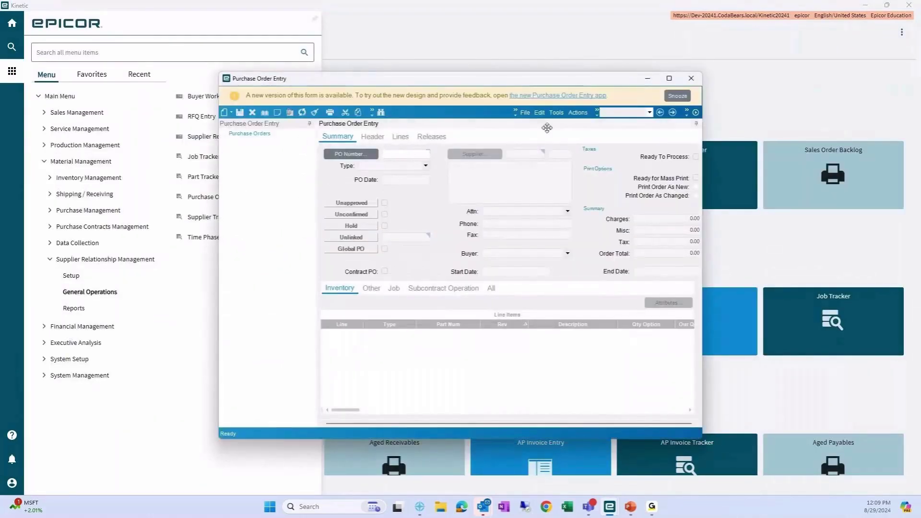
pyautogui.click(691, 78)
pyautogui.click(609, 506)
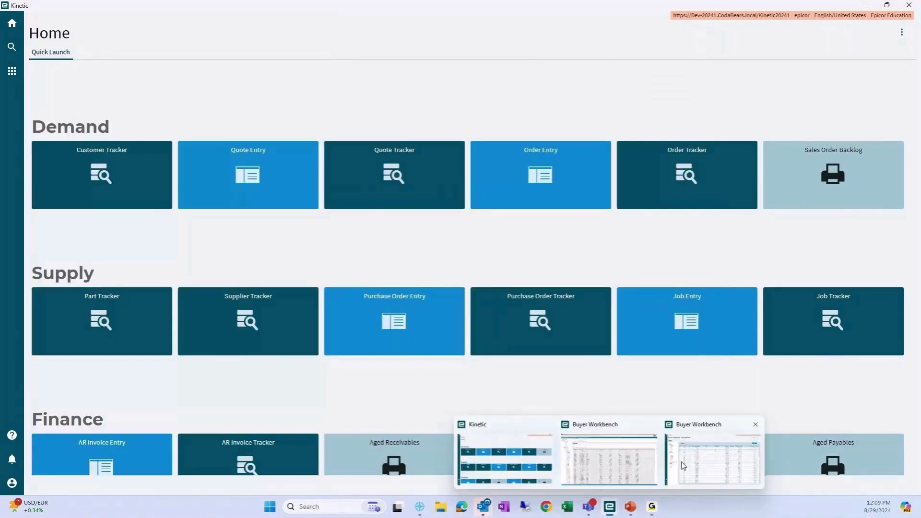
pyautogui.click(683, 465)
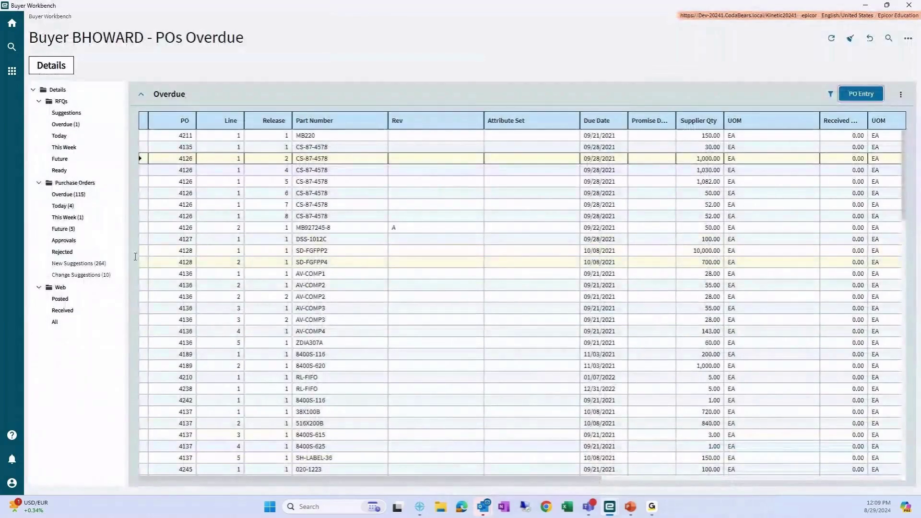
# Step: Review the purchase orders due today and this week, as well as the overdue RFQs
pyautogui.click(64, 207)
pyautogui.click(65, 218)
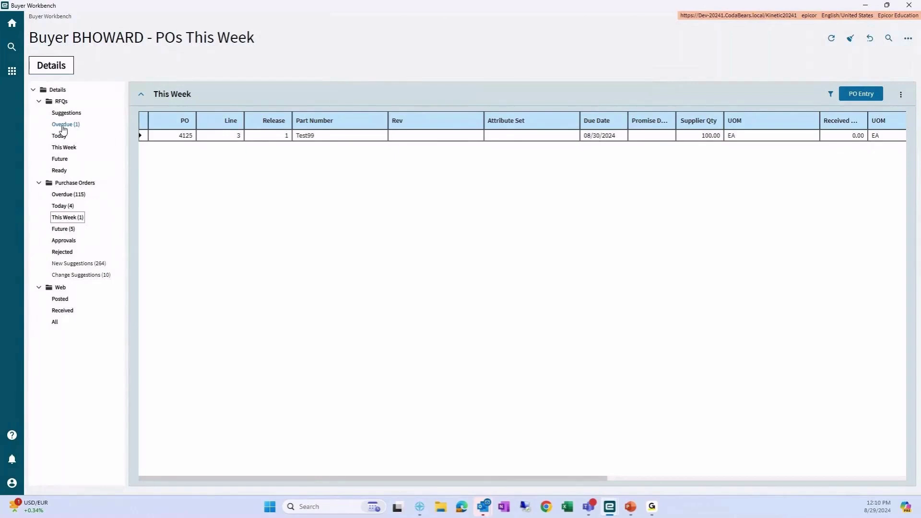
pyautogui.click(63, 126)
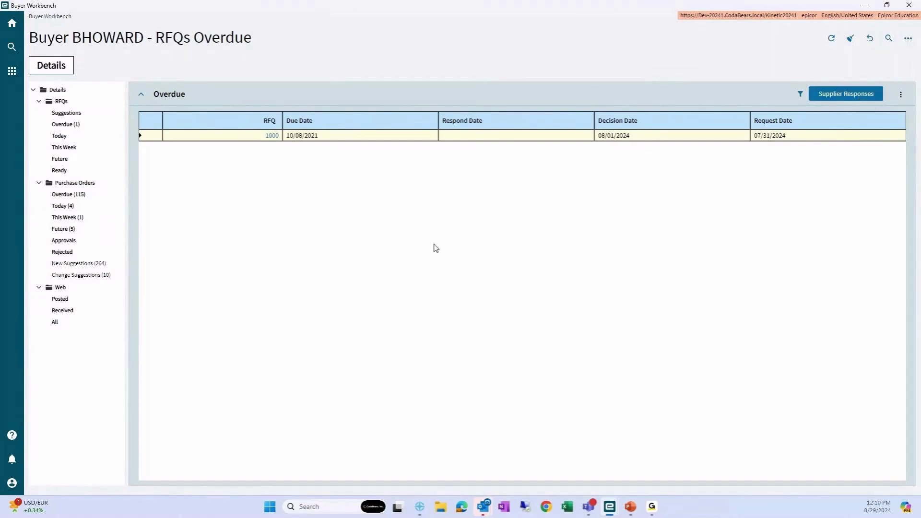
# Step: Mark the new PO suggestion for part CM40 as Buy and process suggestions for the selected buyer, generating purchase orders only
pyautogui.click(74, 264)
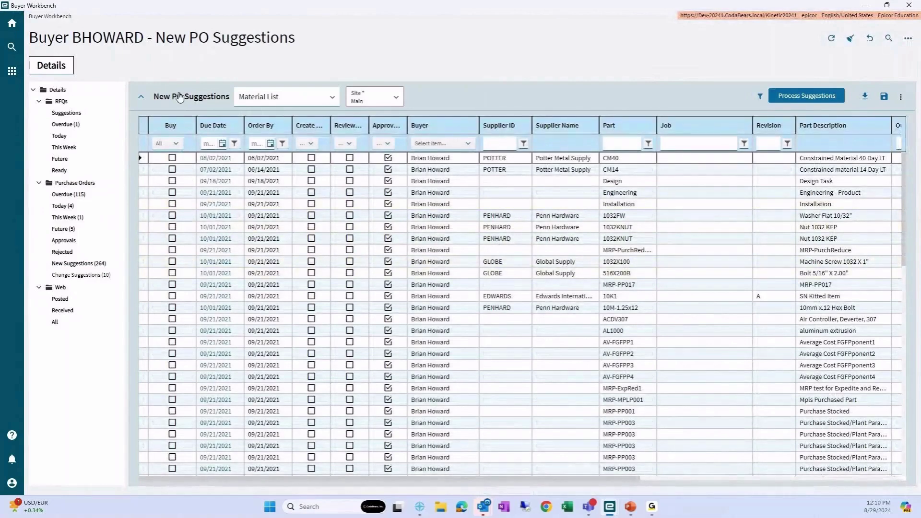
pyautogui.click(172, 158)
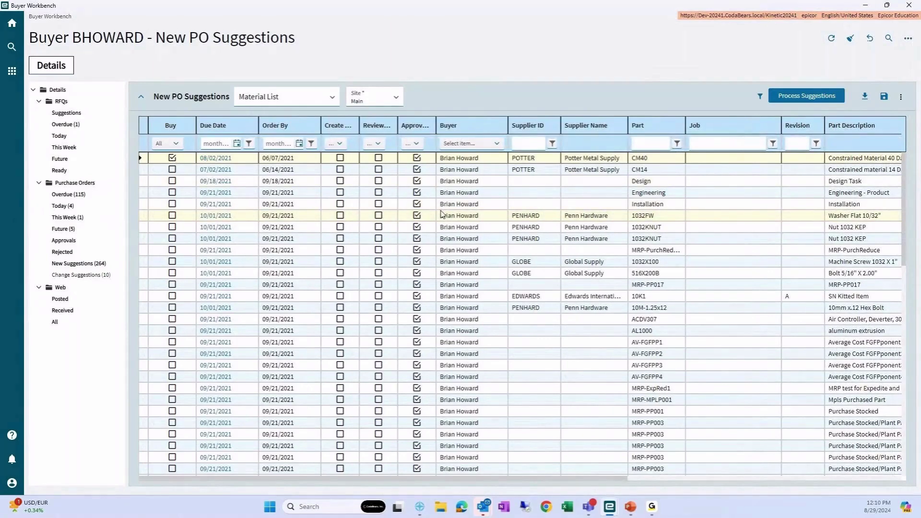
pyautogui.click(795, 98)
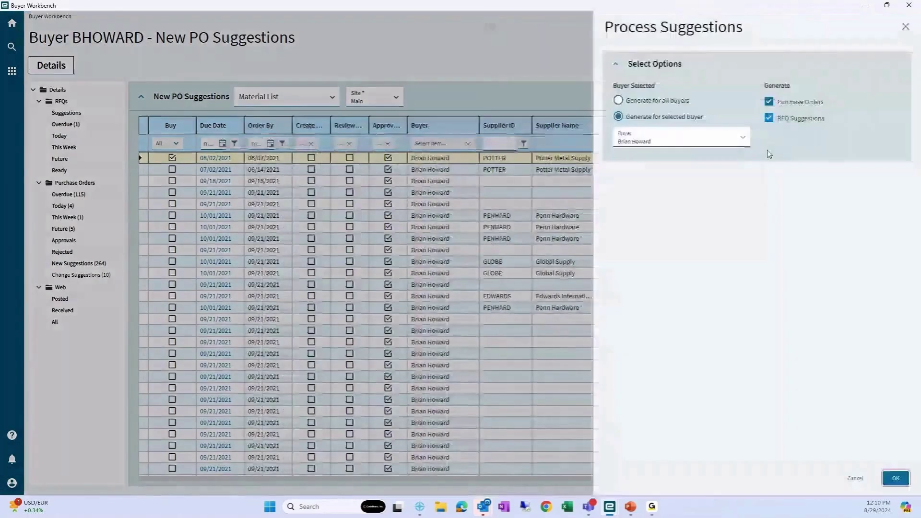
pyautogui.click(769, 118)
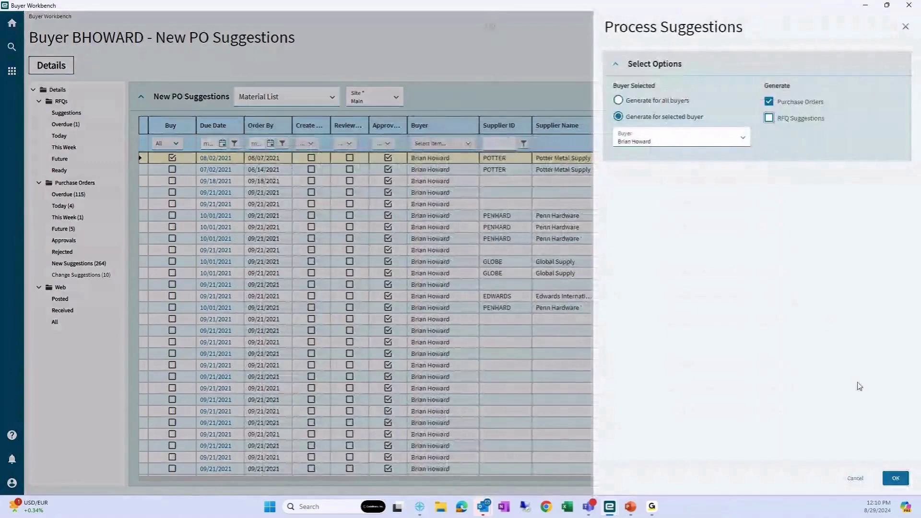
pyautogui.click(895, 479)
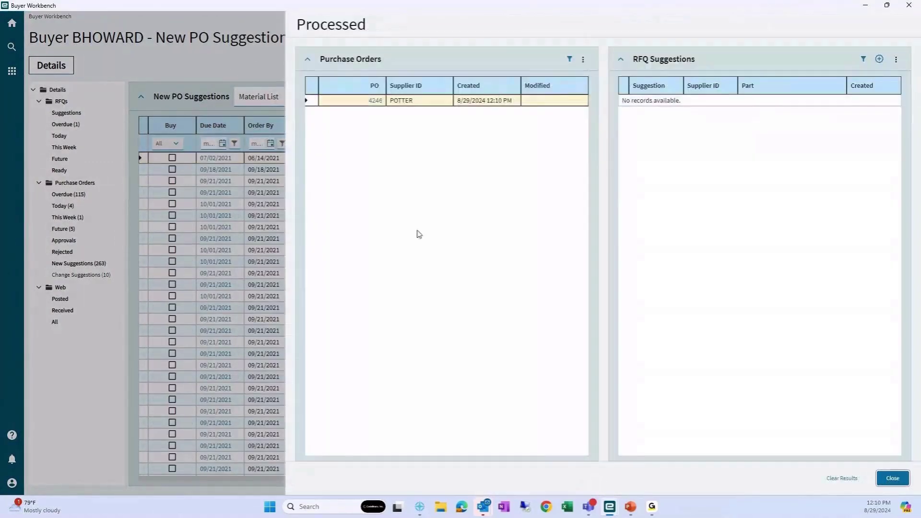
# Step: Open the newly generated purchase order for supplier POTTER, check its header, close it and return to the Buyer Workbench
pyautogui.click(376, 103)
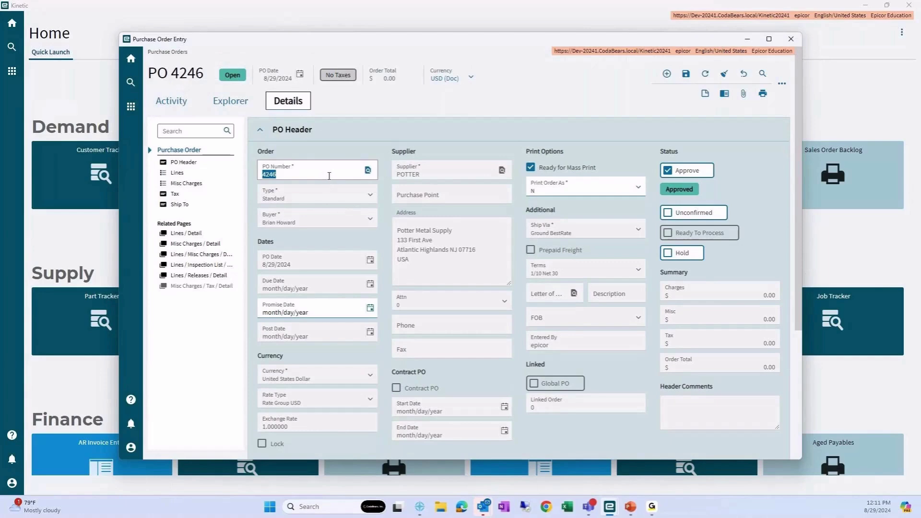
pyautogui.click(791, 38)
pyautogui.moveTo(610, 509)
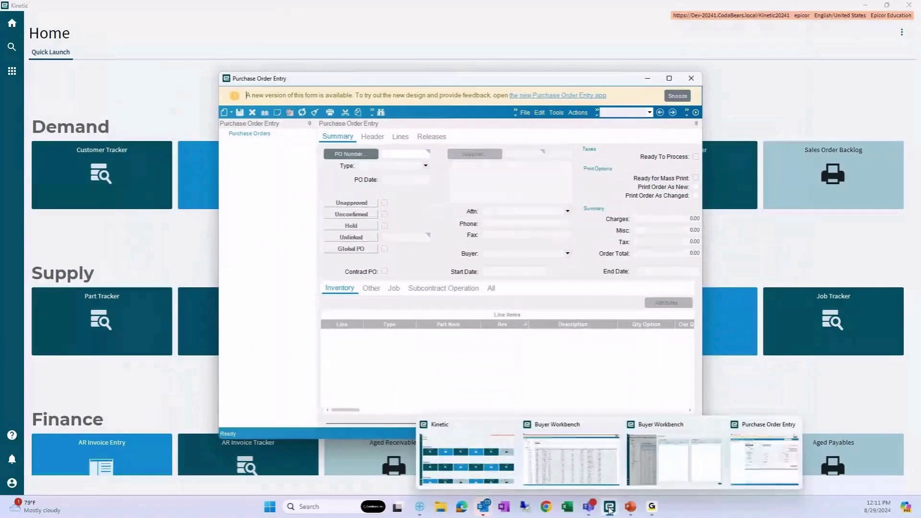